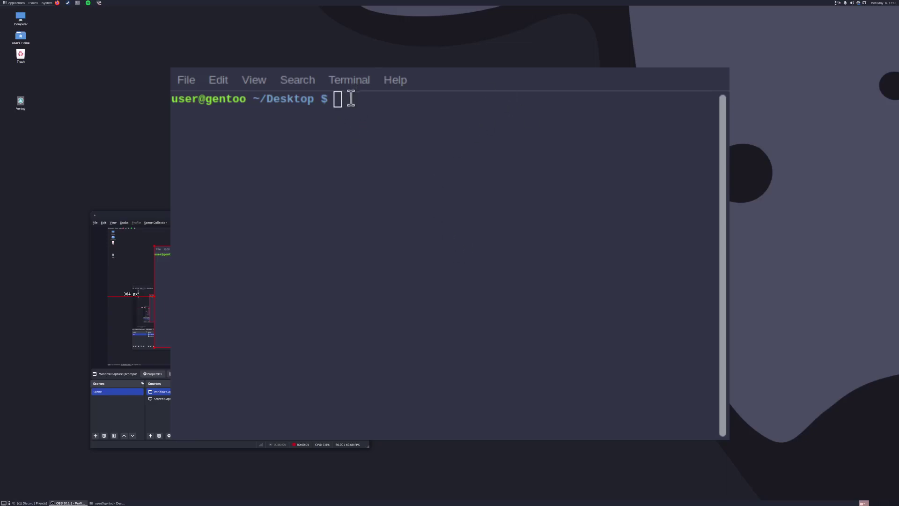
Focus the terminal window at the empty ~/Desktop prompt
click(362, 160)
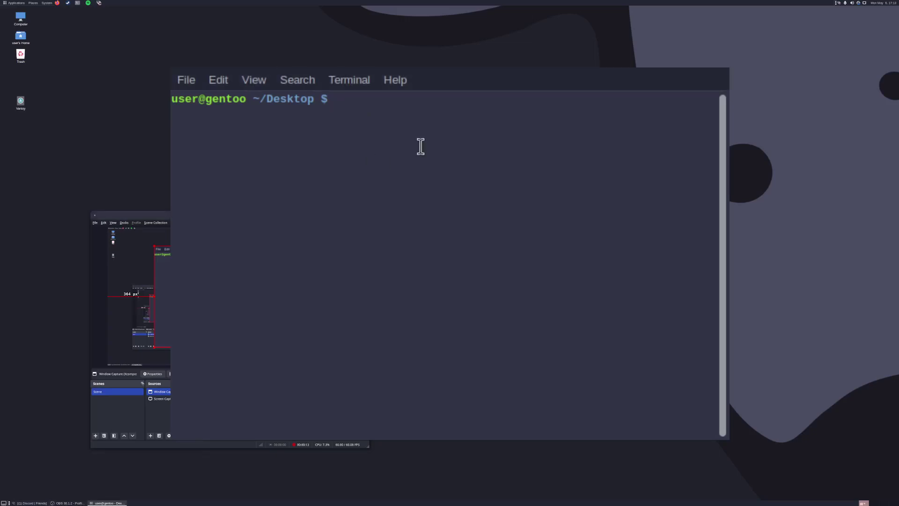
text(esl)
Run eselect profile list, then eselect kernel list, showing linux-6.8.9-gentoo-dist selected
key(BackSpace)
text(elect profi)
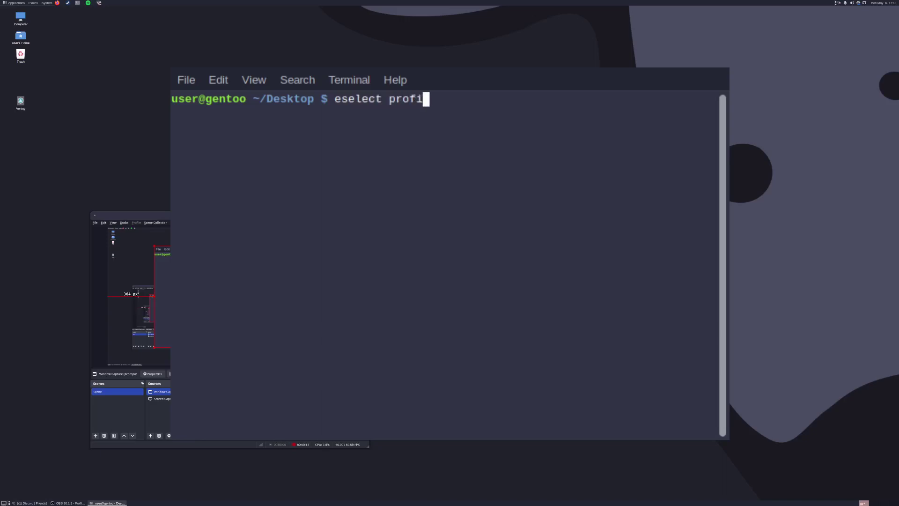
text(le list)
key(Return)
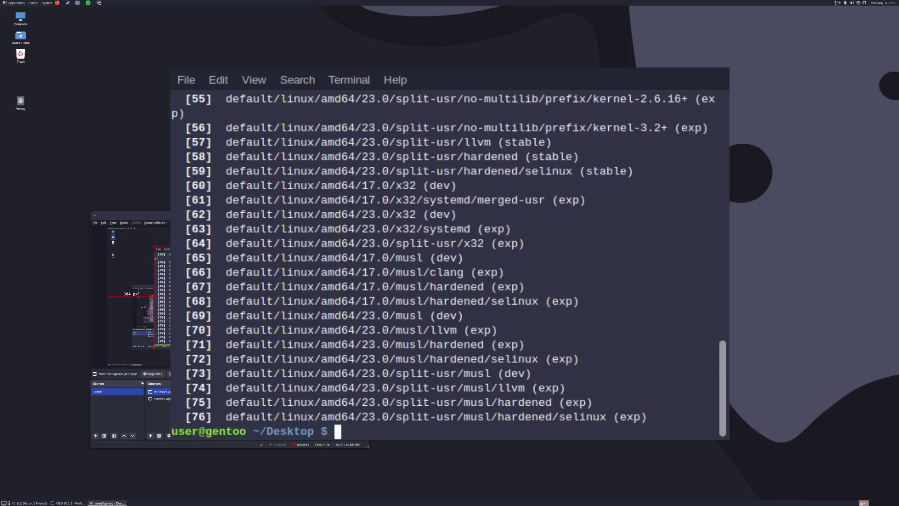
text(e)
text(select ke)
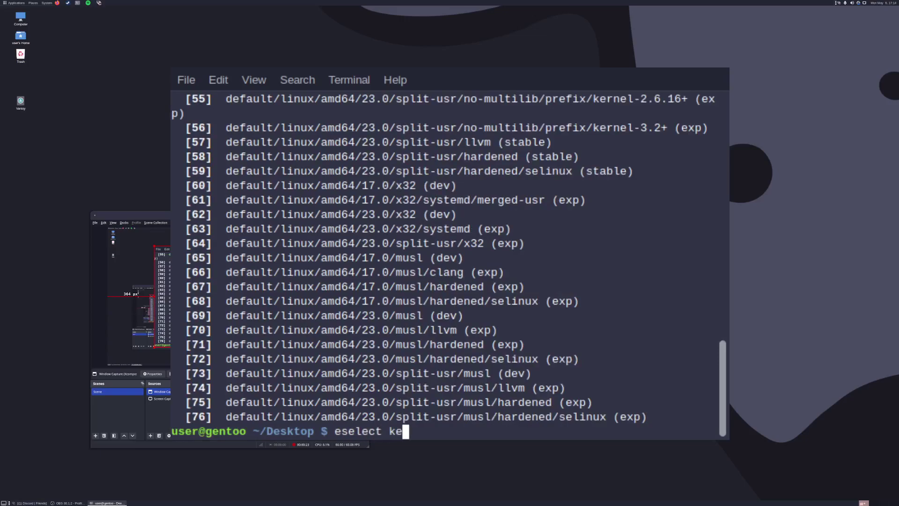
text(rnel list)
key(Return)
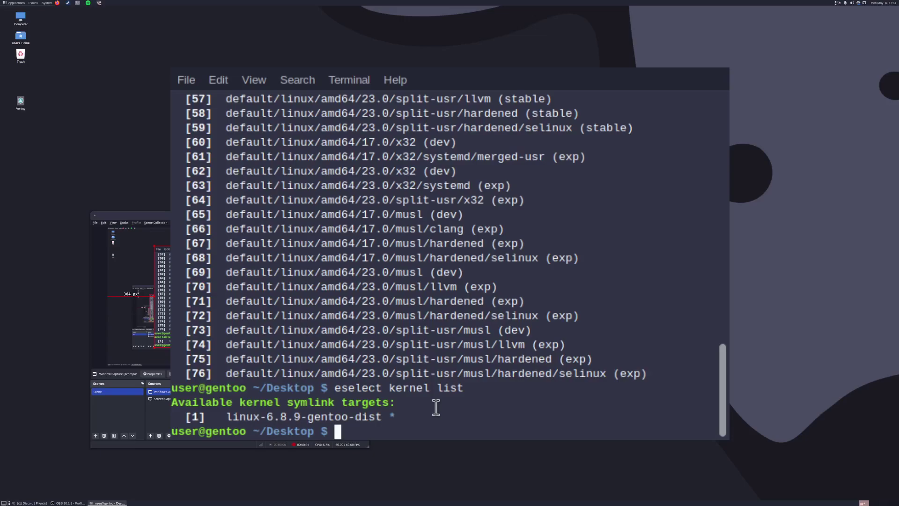
text(grub-m)
text(kconfig)
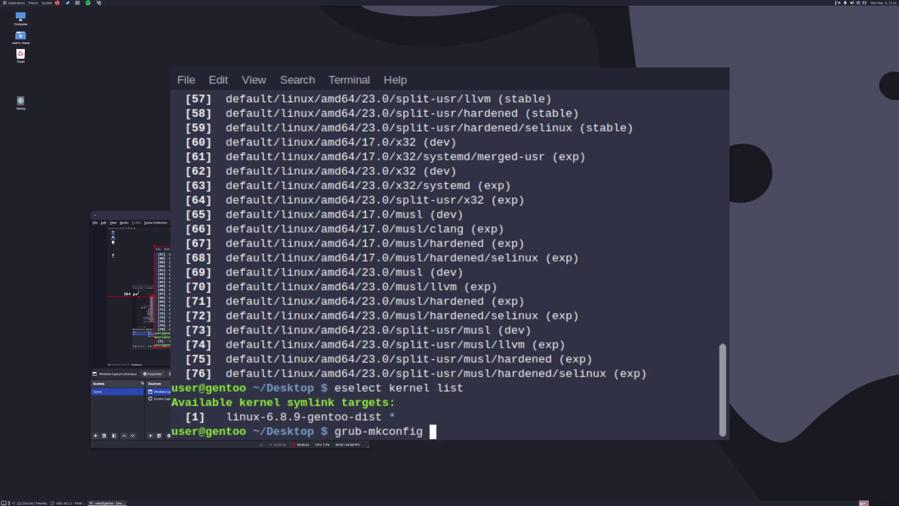
text( -o )
text(/boot/grub/g)
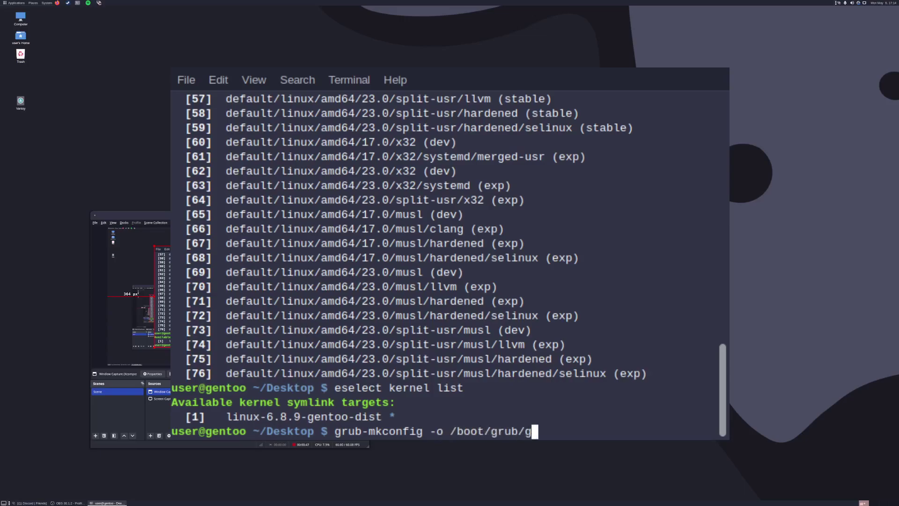
text(rub.crfg)
Run grub-mkconfig -o /boot/grub/grub.cfg without root, getting "You must run this as root"
key(BackSpace)
key(BackSpace)
key(BackSpace)
text(fg)
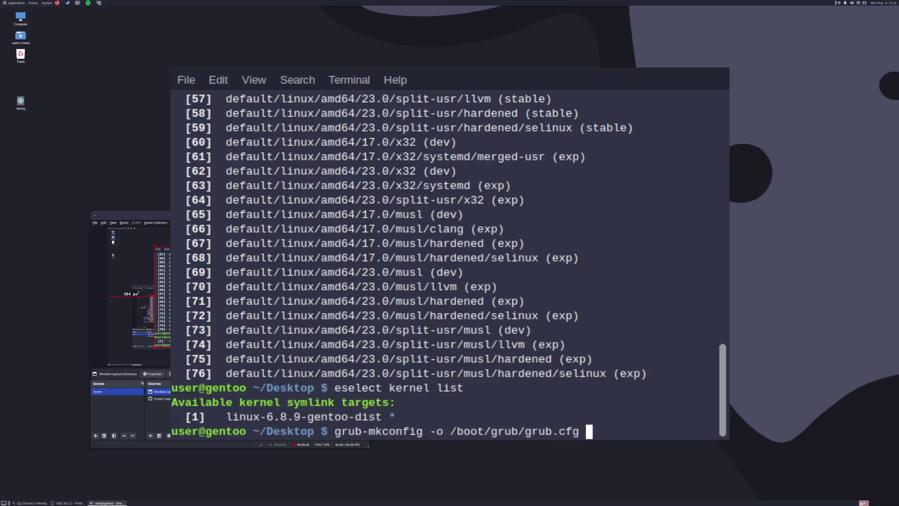
key(Return)
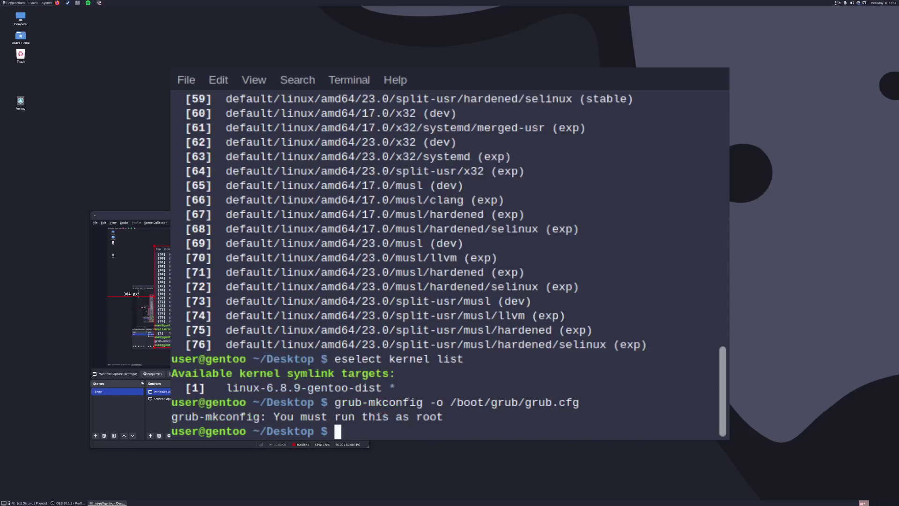